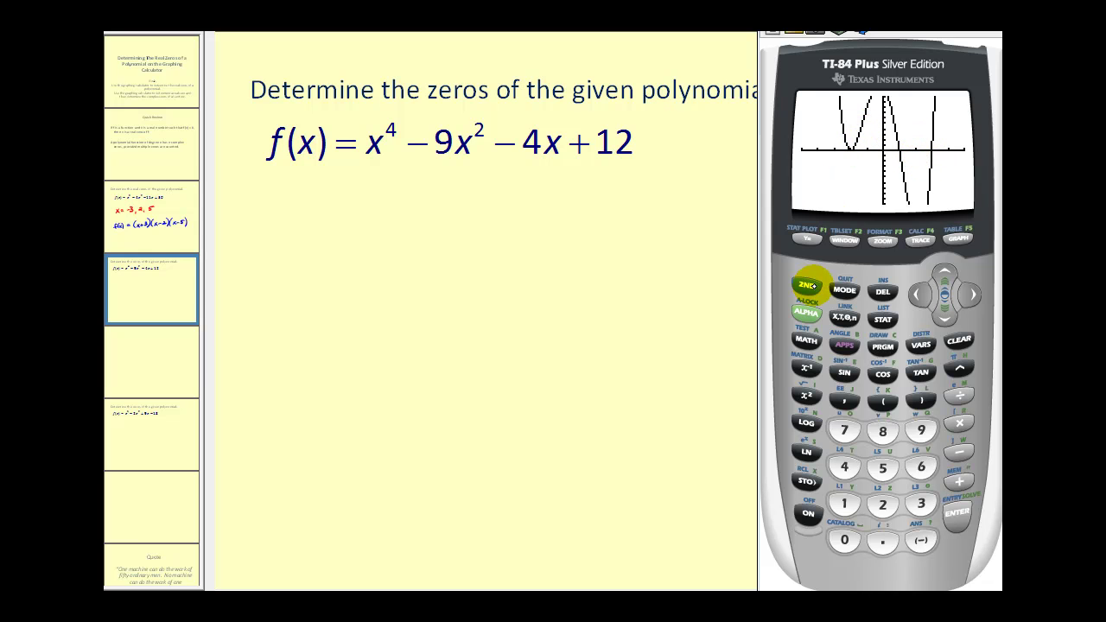
Start the zero calculation and set the left bound just left of −2, near x = −2.34.
left_click(806, 285)
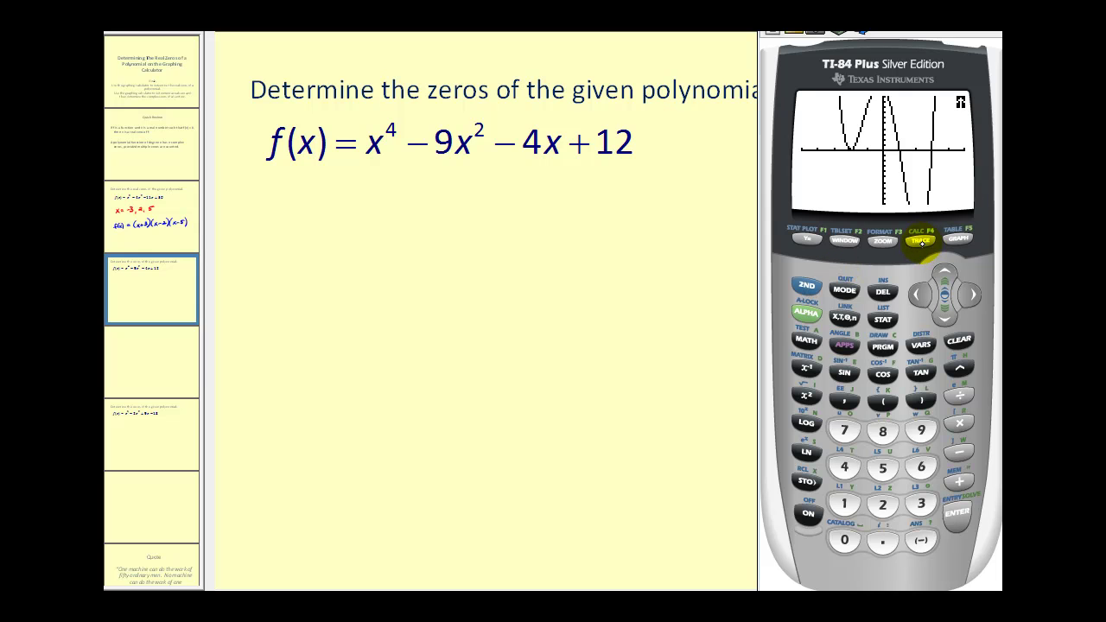
left_click(920, 241)
left_click(883, 501)
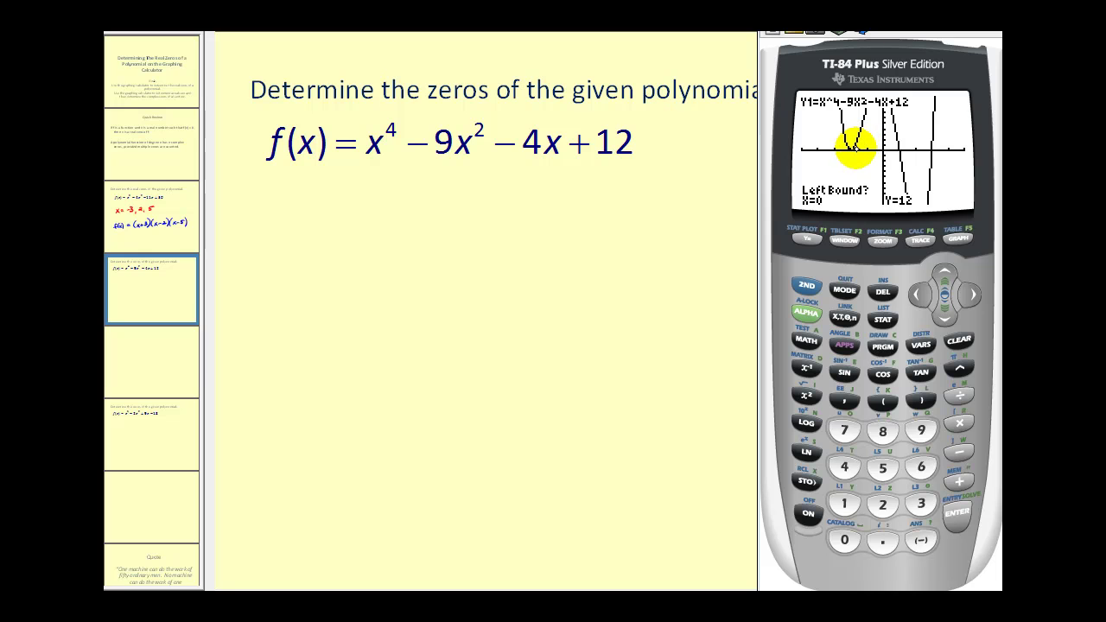
left_click(921, 295)
left_click(921, 295)
left_click(921, 295)
left_click(921, 295)
left_click(921, 295)
left_click(920, 295)
left_click(920, 294)
left_click(921, 295)
left_click(921, 295)
left_click(920, 295)
left_click(921, 295)
left_click(920, 294)
left_click(921, 294)
left_click(921, 295)
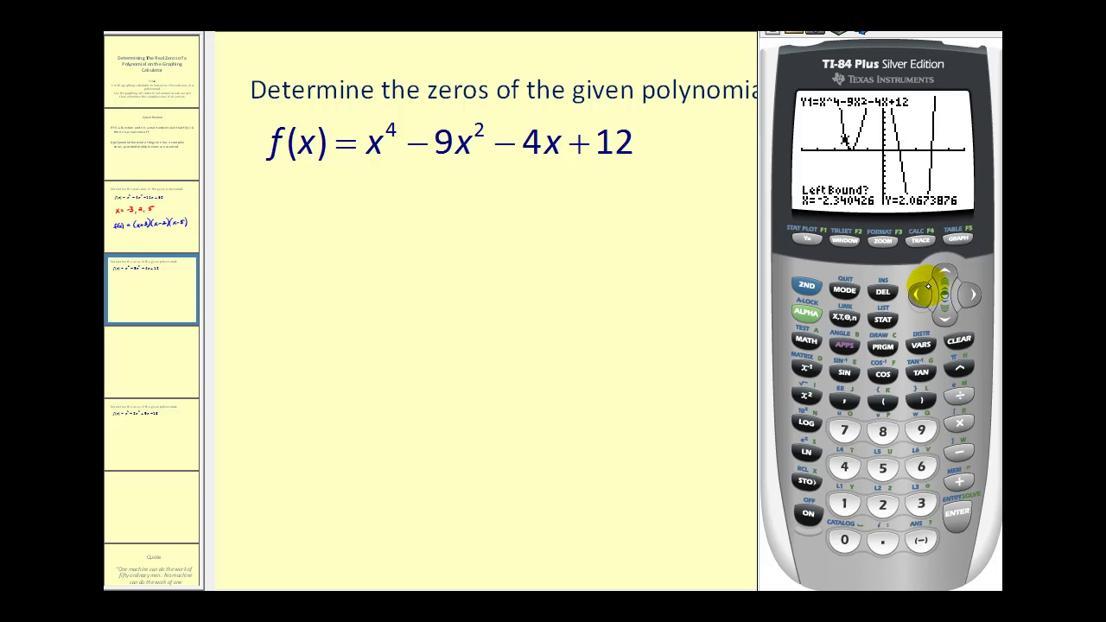
left_click(956, 512)
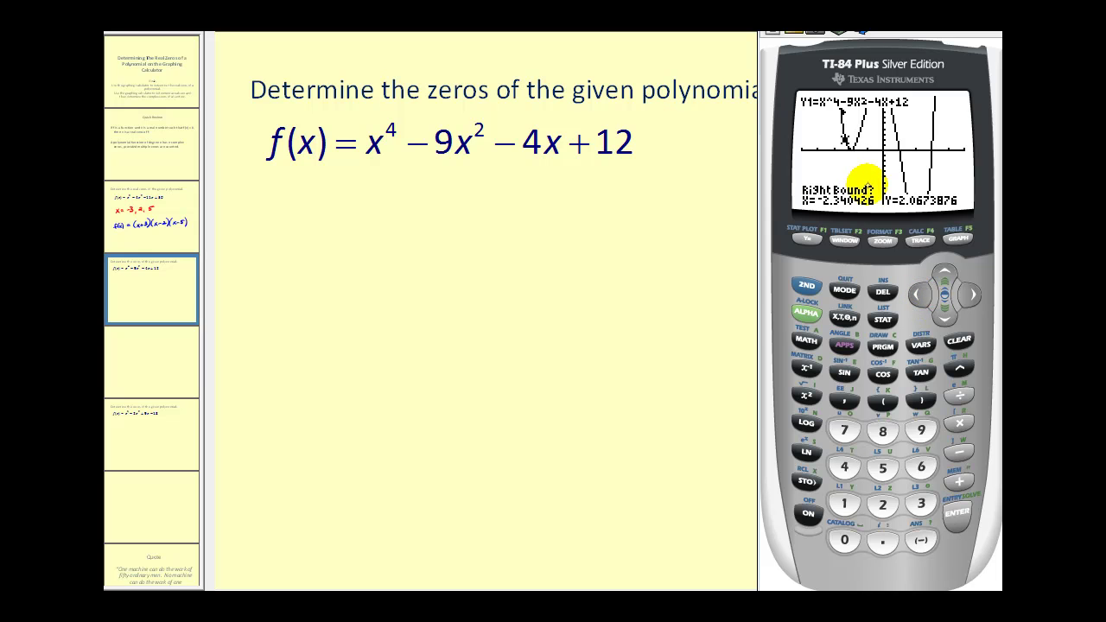
Set the right bound just right of −2 and compute the zero, X = −2.000001.
left_click(972, 295)
left_click(973, 295)
left_click(974, 296)
left_click(974, 296)
left_click(974, 294)
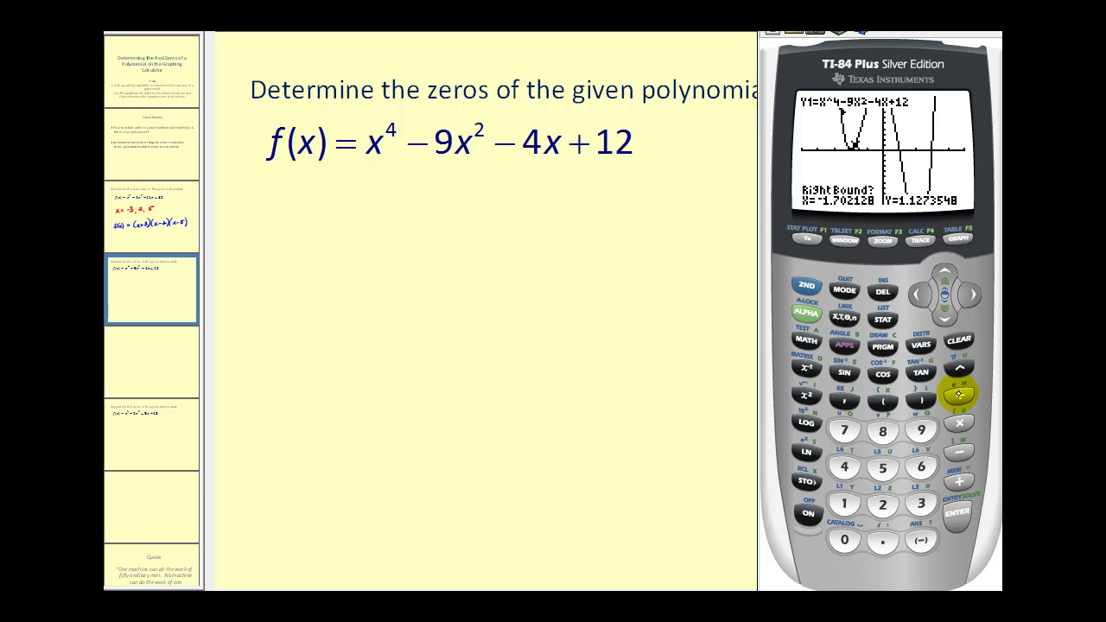
left_click(959, 519)
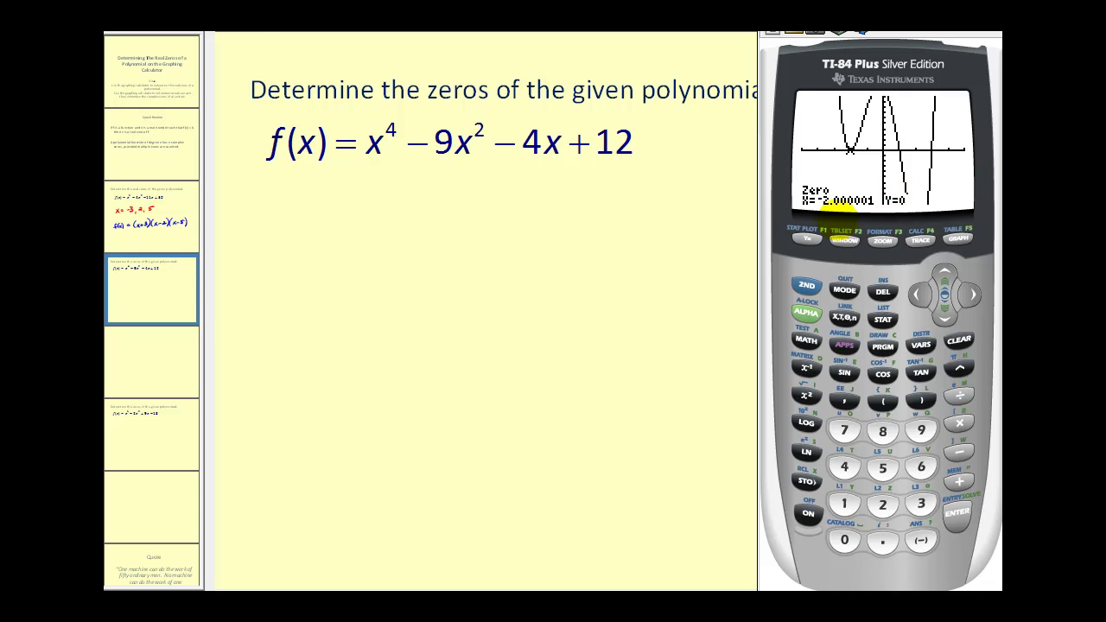
Write the zeros x = −2 (multiplicity of 2), 1 and 3 below the polynomial.
mouse_move(321, 221)
left_mouse_down()
mouse_move(309, 242)
mouse_move(321, 244)
left_mouse_up()
mouse_move(340, 226)
left_mouse_down()
mouse_move(427, 215)
mouse_move(438, 234)
left_mouse_up()
mouse_move(299, 299)
left_mouse_down()
mouse_move(353, 299)
mouse_move(344, 345)
mouse_move(417, 320)
left_mouse_up()
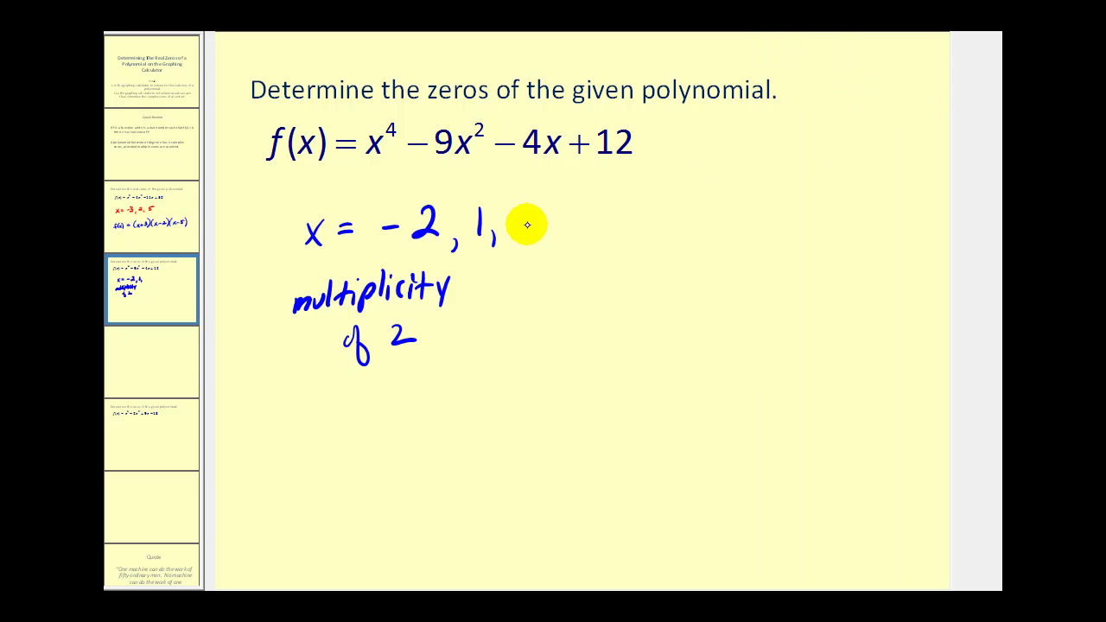
left_click_drag(523, 209, 530, 224)
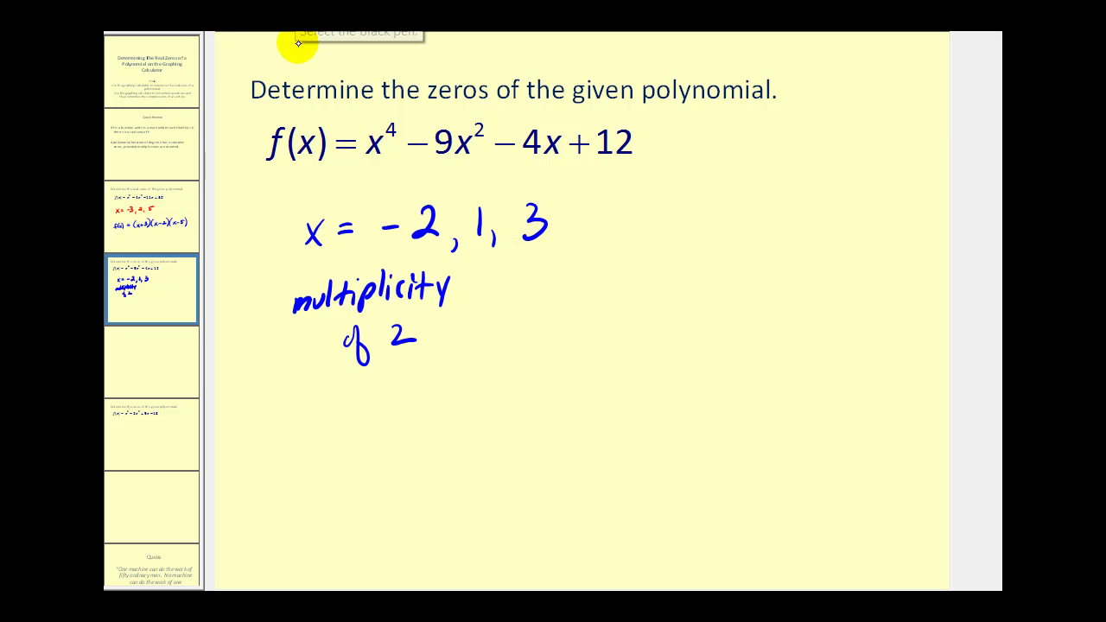
Handwrite f(x) = (x+2)² beneath the listed zeros.
left_click_drag(291, 436, 271, 466)
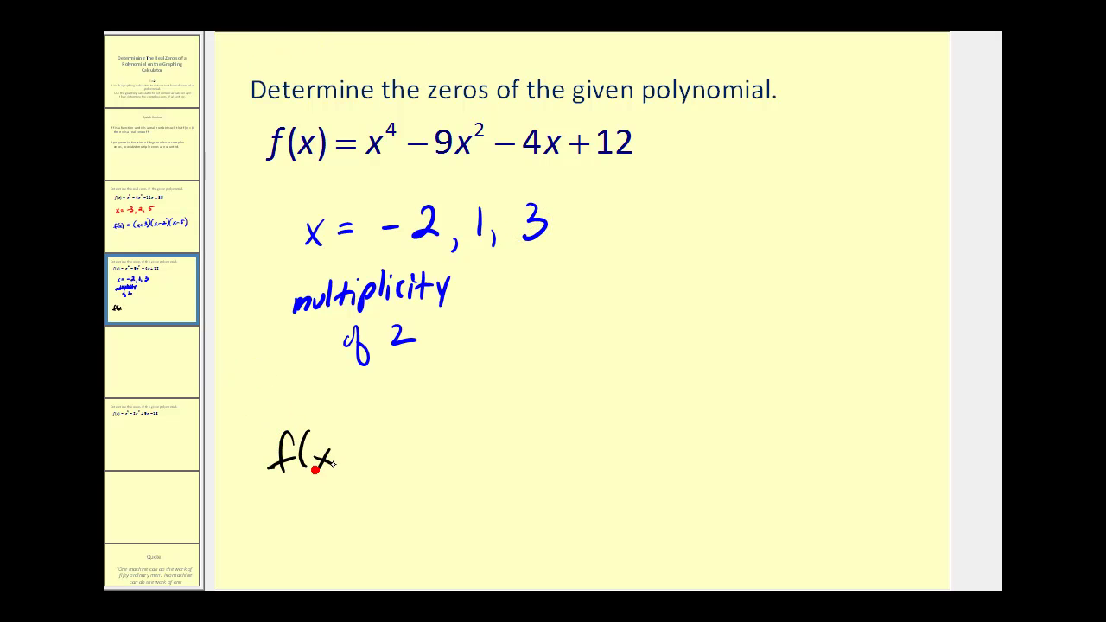
left_click_drag(369, 446, 389, 444)
left_click_drag(370, 458, 389, 456)
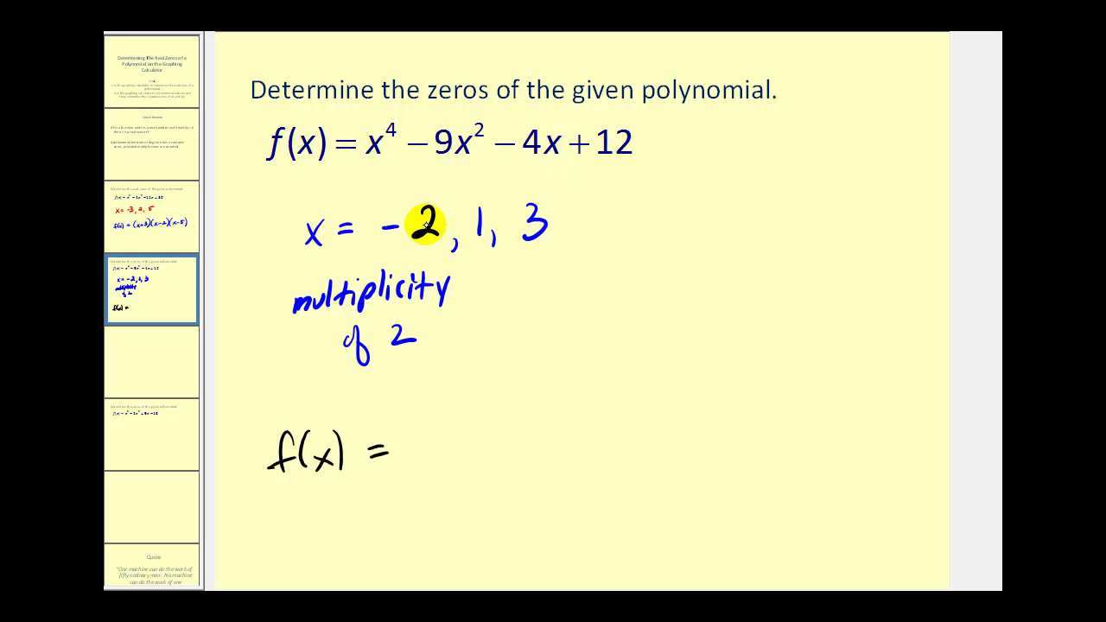
left_click_drag(437, 415, 418, 464)
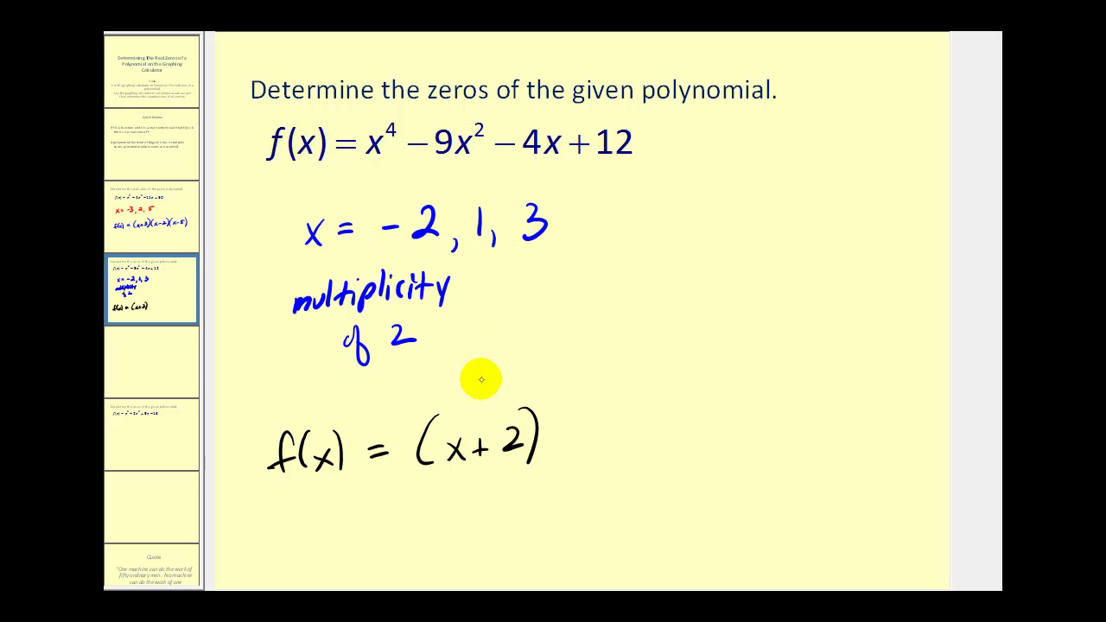
left_click_drag(541, 391, 548, 402)
mouse_move(566, 416)
left_mouse_down()
mouse_move(554, 452)
mouse_move(574, 430)
mouse_move(593, 456)
left_mouse_up()
Append the factors (x−1)(x−3) and advance to the next example slide.
left_click_drag(594, 432, 576, 458)
left_click_drag(599, 437, 614, 434)
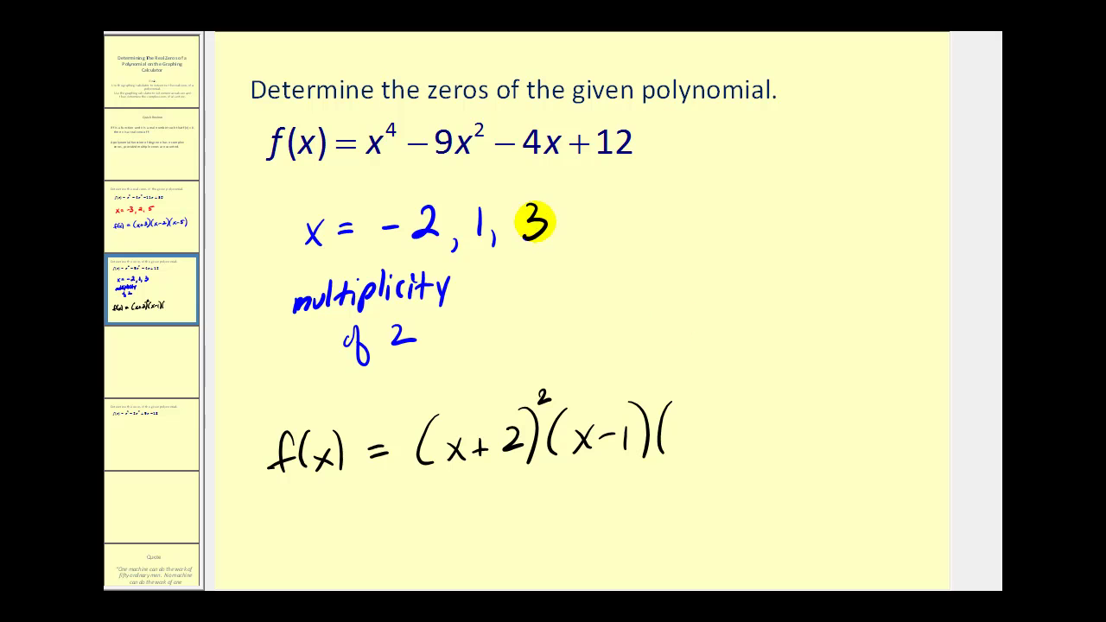
left_click_drag(687, 426, 703, 445)
left_click_drag(703, 424, 688, 445)
left_click_drag(714, 438, 729, 433)
left_click_drag(737, 417, 735, 420)
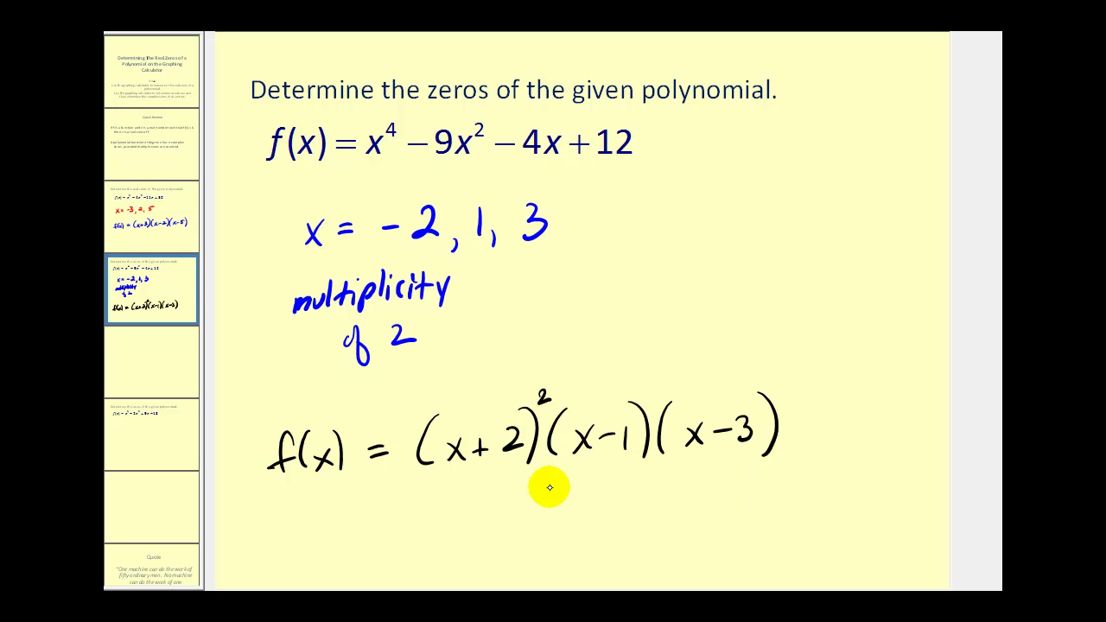
key("Right")
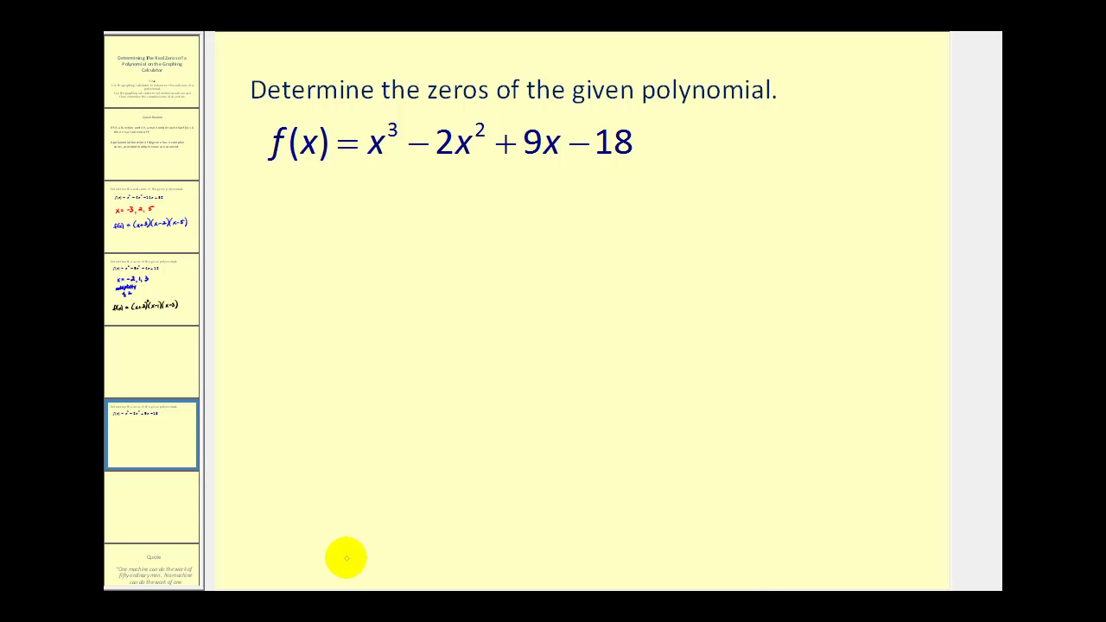
Switch to the calculator and enter X³−2X²+9X−18 in Y1.
key("alt+Tab")
left_click(844, 317)
type("^3")
left_click(958, 451)
left_click(882, 503)
left_click(845, 317)
left_click(806, 395)
left_click(959, 481)
left_click(921, 430)
left_click(845, 317)
left_click(957, 451)
left_click(847, 501)
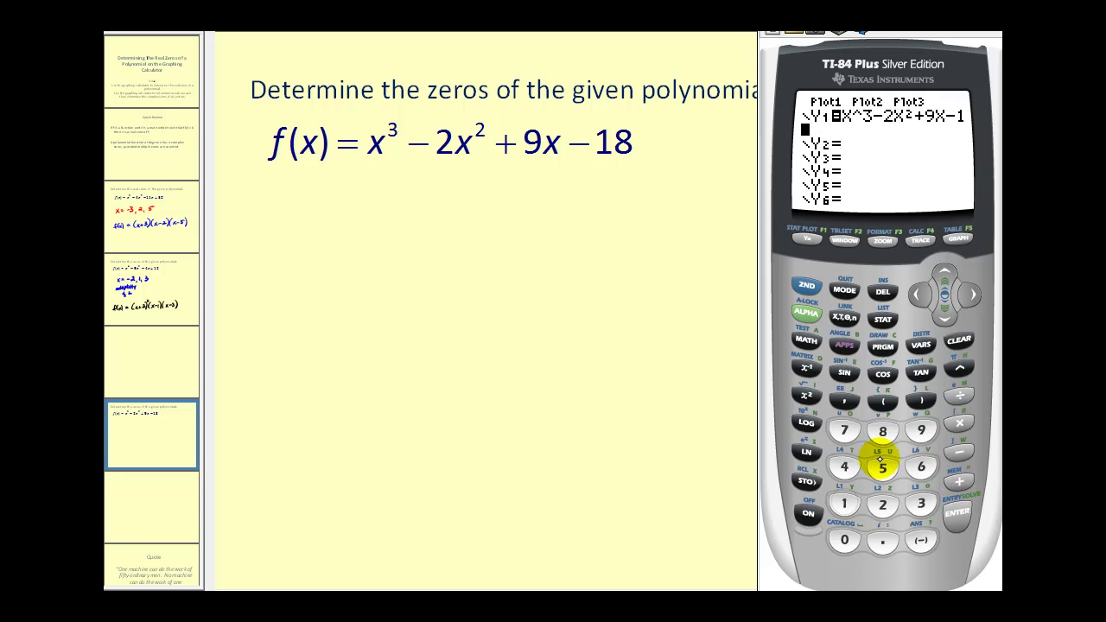
Graph the cubic in the standard viewing window (ZOOM 6).
left_click(957, 240)
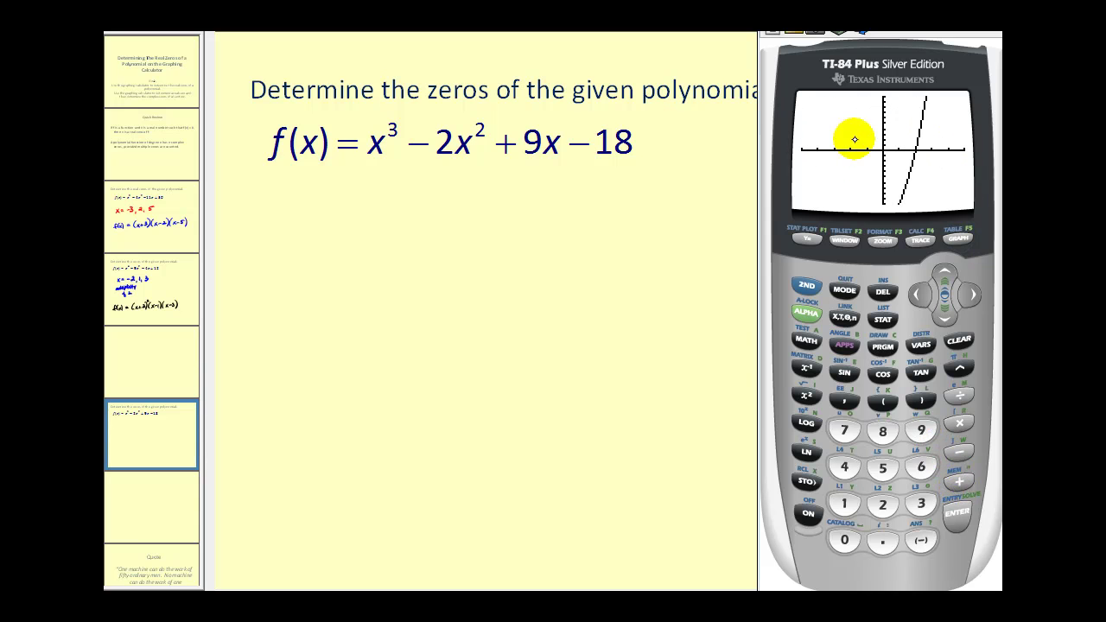
left_click(890, 245)
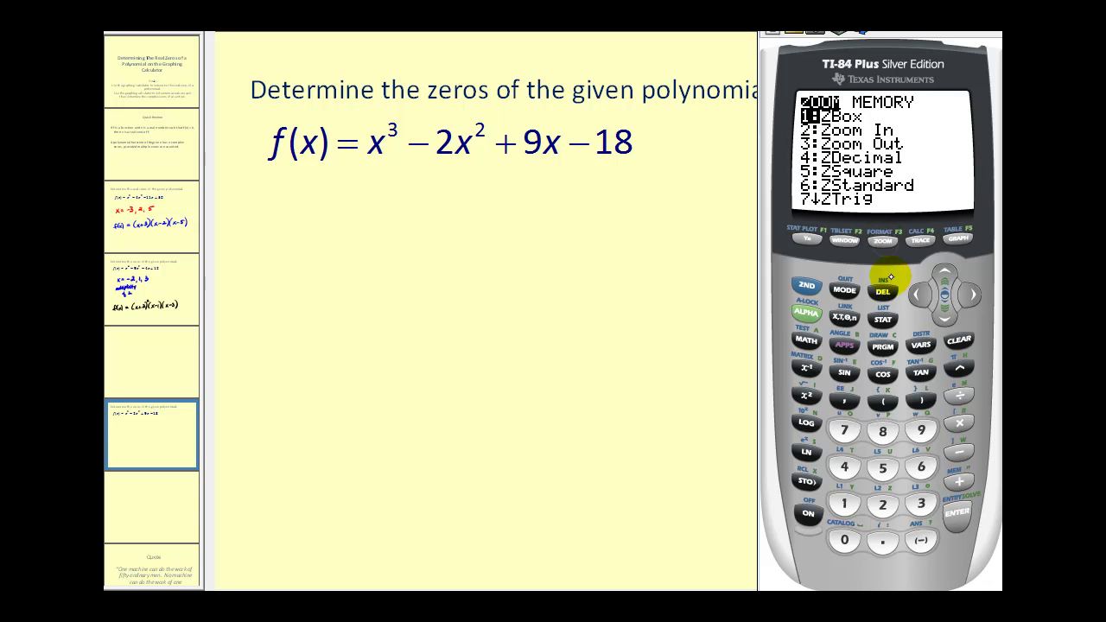
left_click(911, 465)
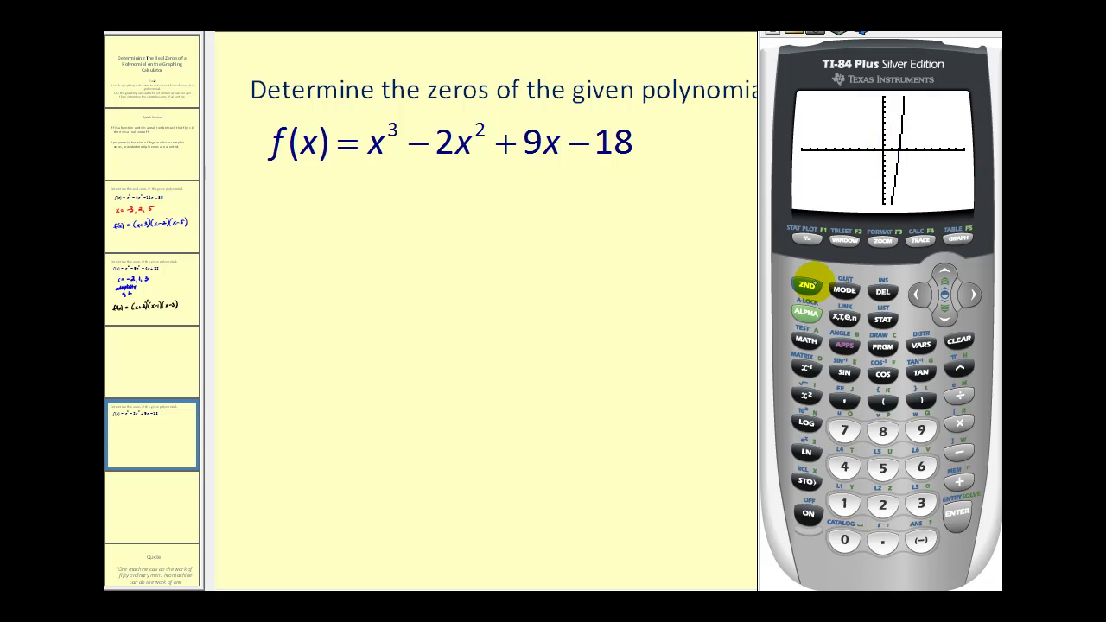
Start the zero calculation and set the left bound just left of the crossing.
left_click(805, 285)
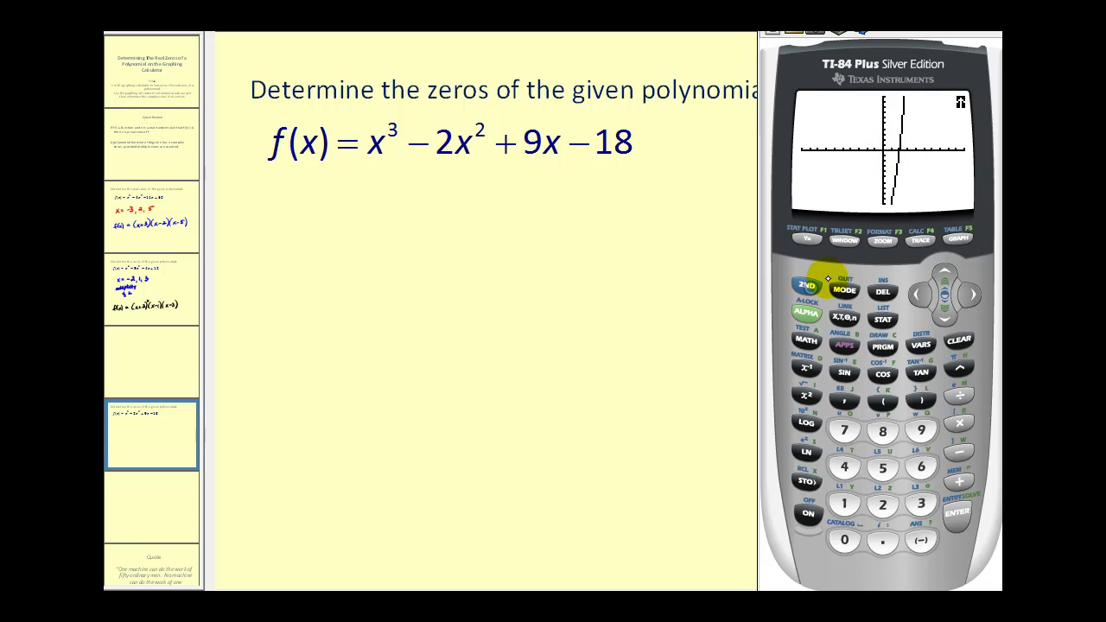
left_click(919, 240)
left_click(882, 502)
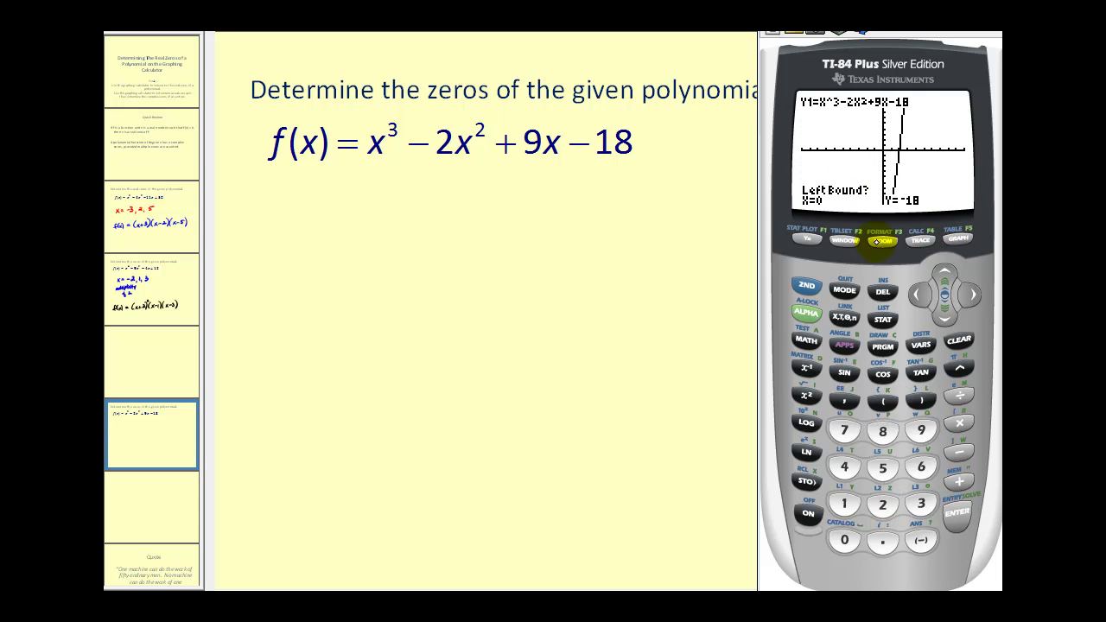
left_click(970, 297)
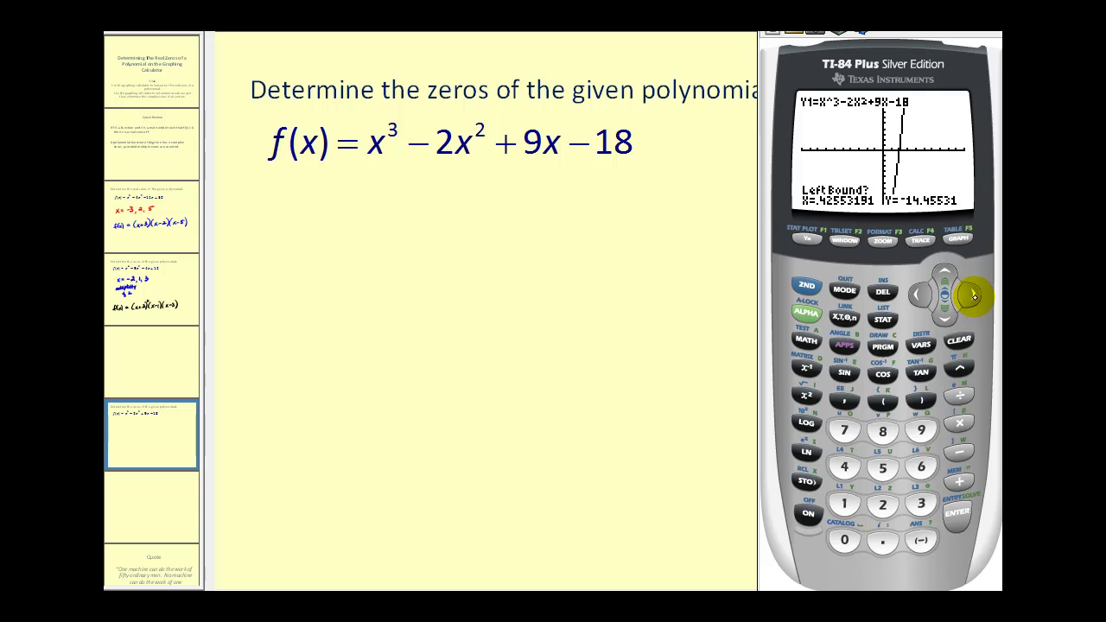
left_click(971, 296)
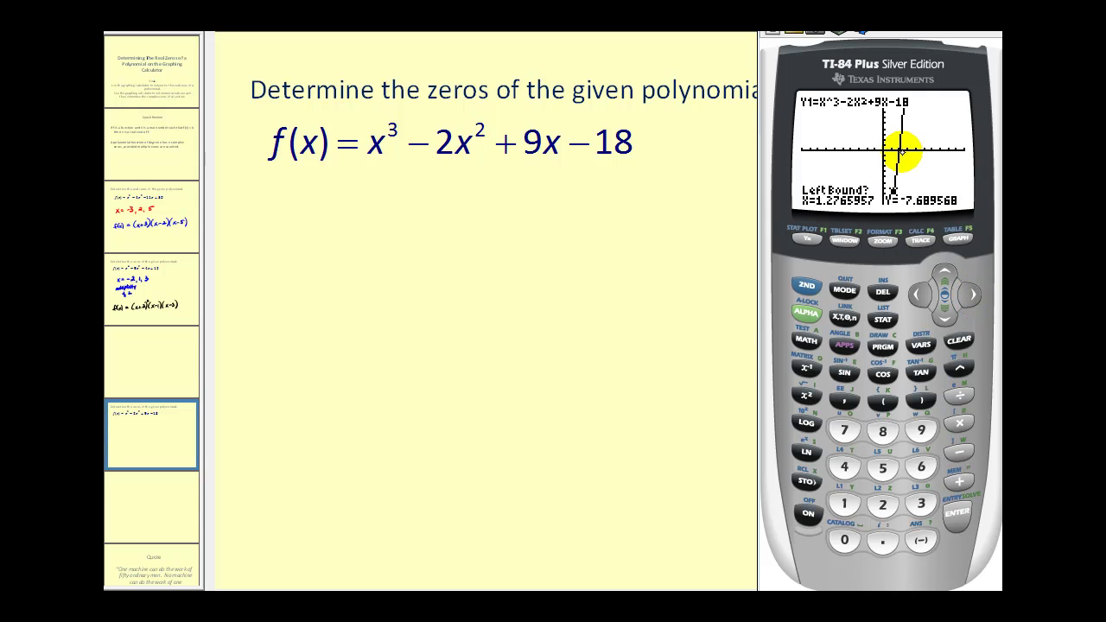
left_click(956, 512)
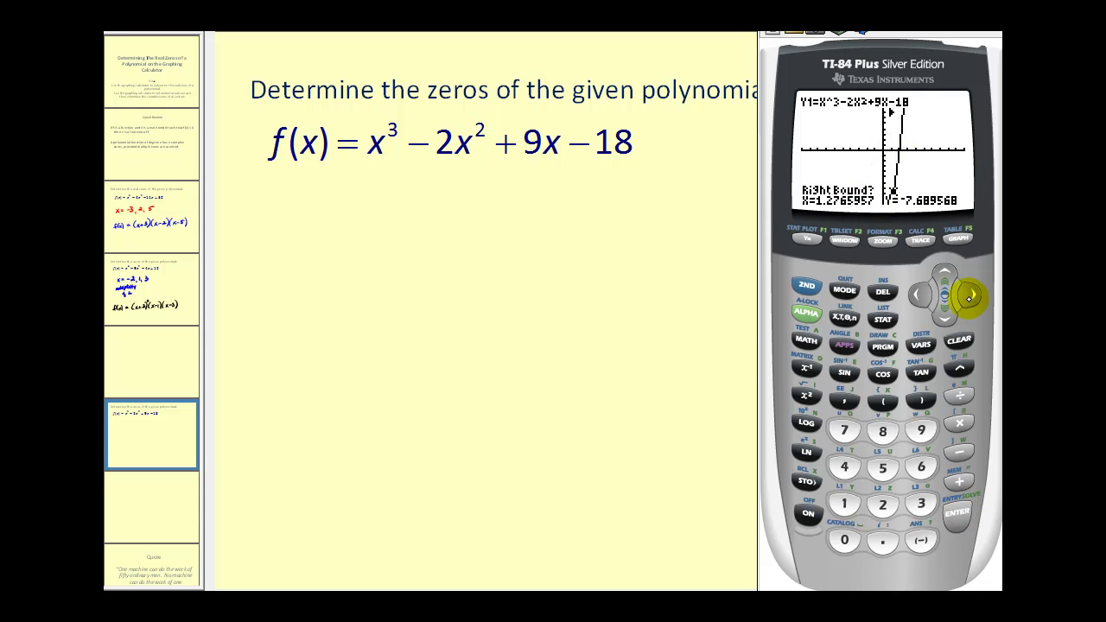
Set the right bound past the crossing and accept the guess, giving X = 2, Y = 0.
left_click(971, 297)
left_click(972, 296)
left_click(972, 296)
left_click(972, 297)
left_click(956, 513)
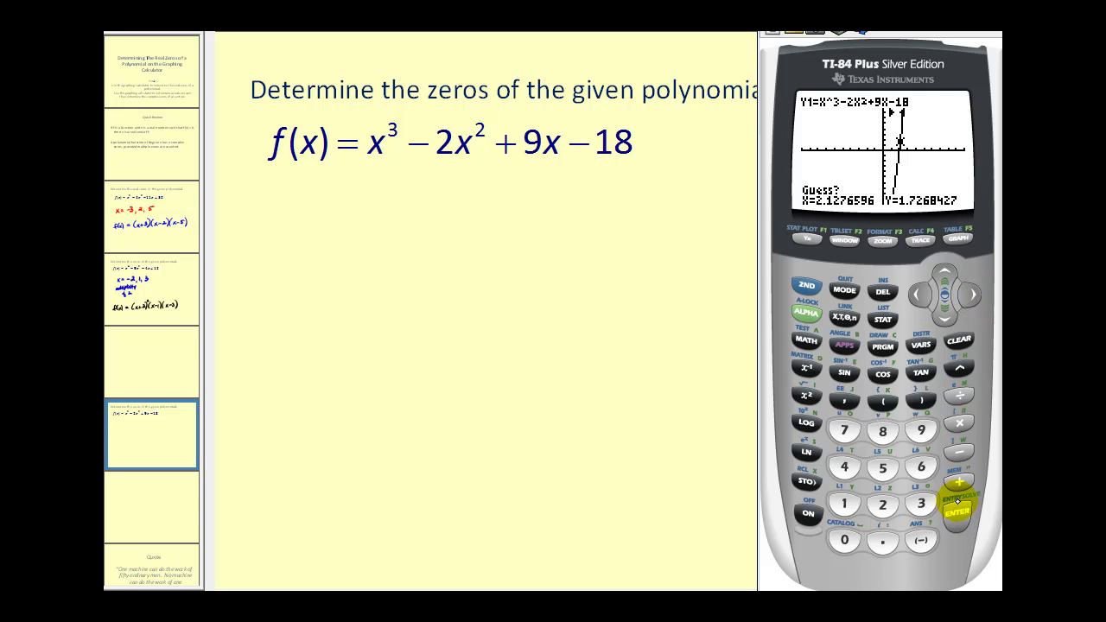
left_click(956, 515)
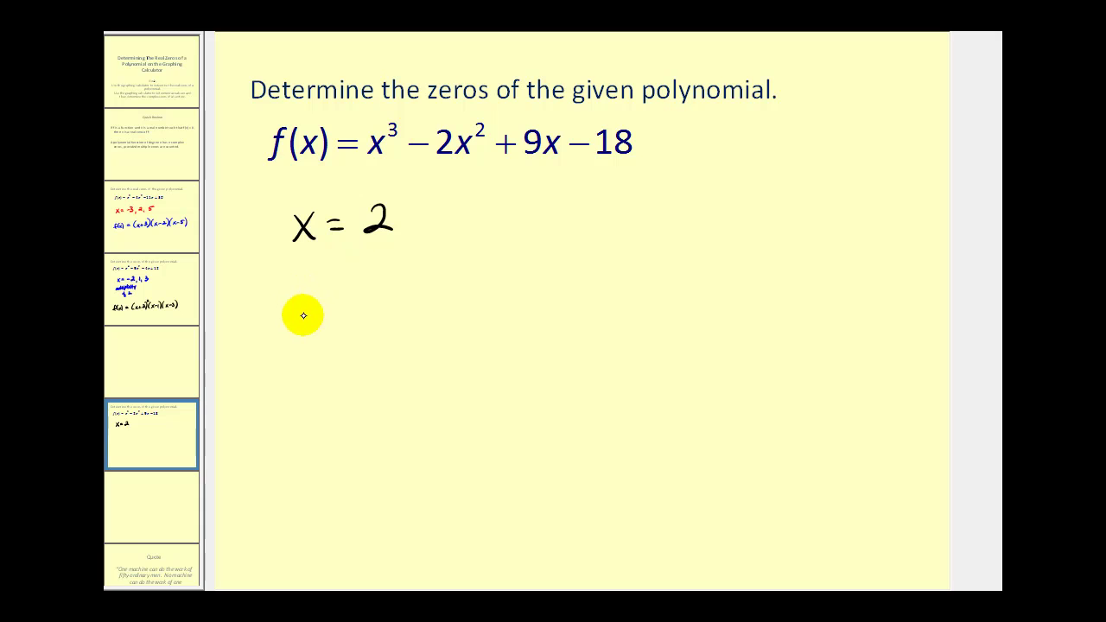
Handwrite f(x) = (x − 2)( ) below x = 2, leaving the second factor blank.
mouse_move(305, 323)
left_mouse_down()
mouse_move(295, 339)
mouse_move(337, 306)
mouse_move(354, 350)
left_mouse_up()
left_click_drag(380, 324, 394, 322)
left_click_drag(380, 336, 395, 334)
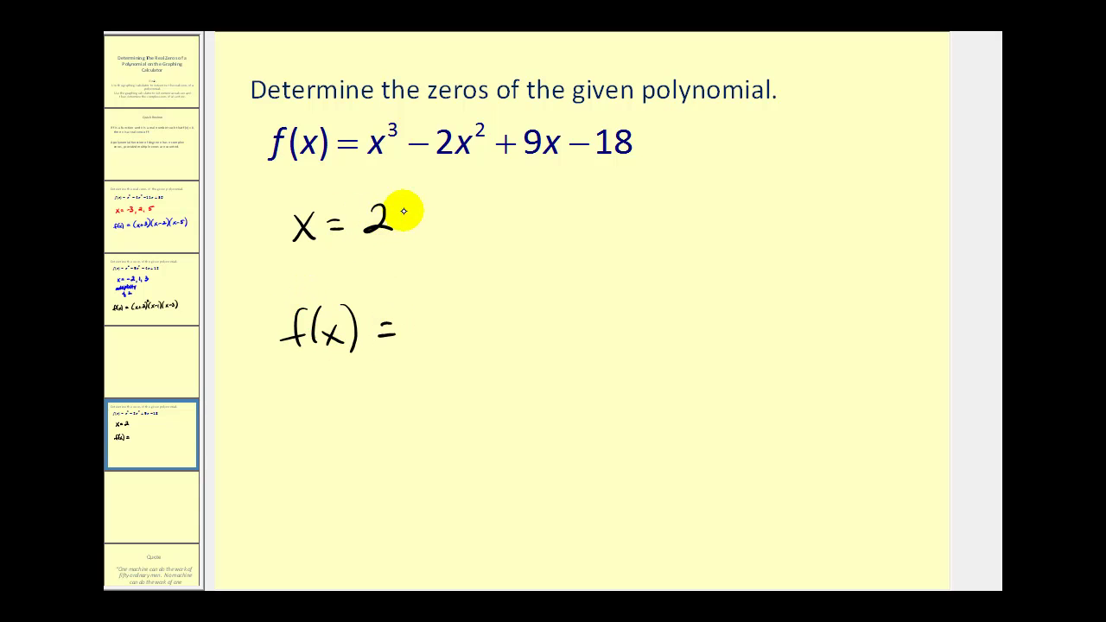
left_click_drag(441, 295, 424, 340)
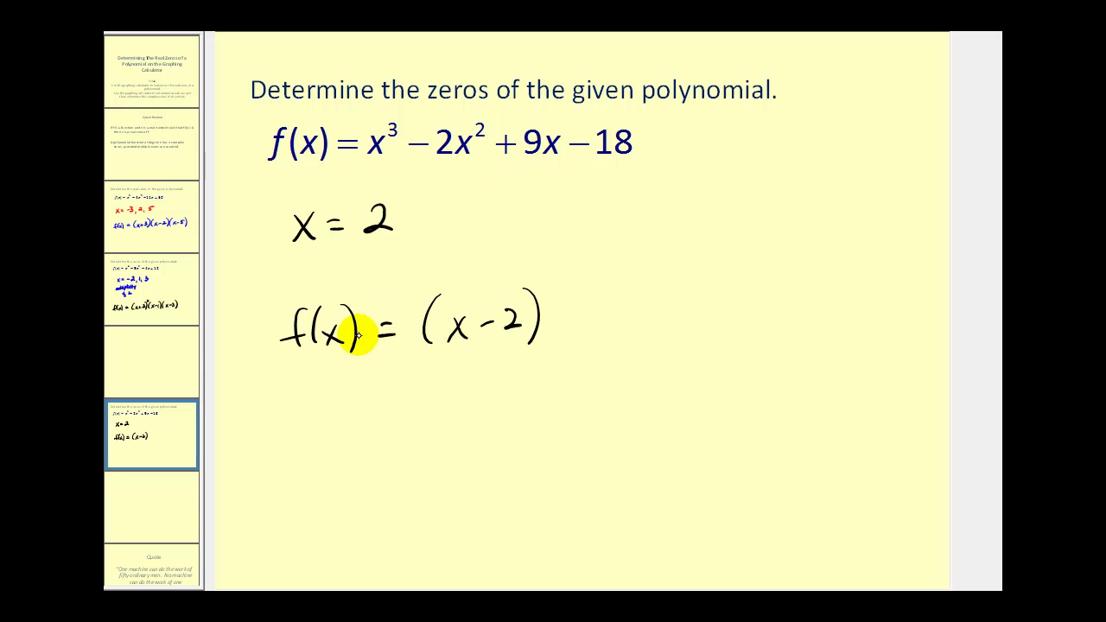
left_click_drag(560, 291, 546, 329)
left_click_drag(739, 283, 750, 338)
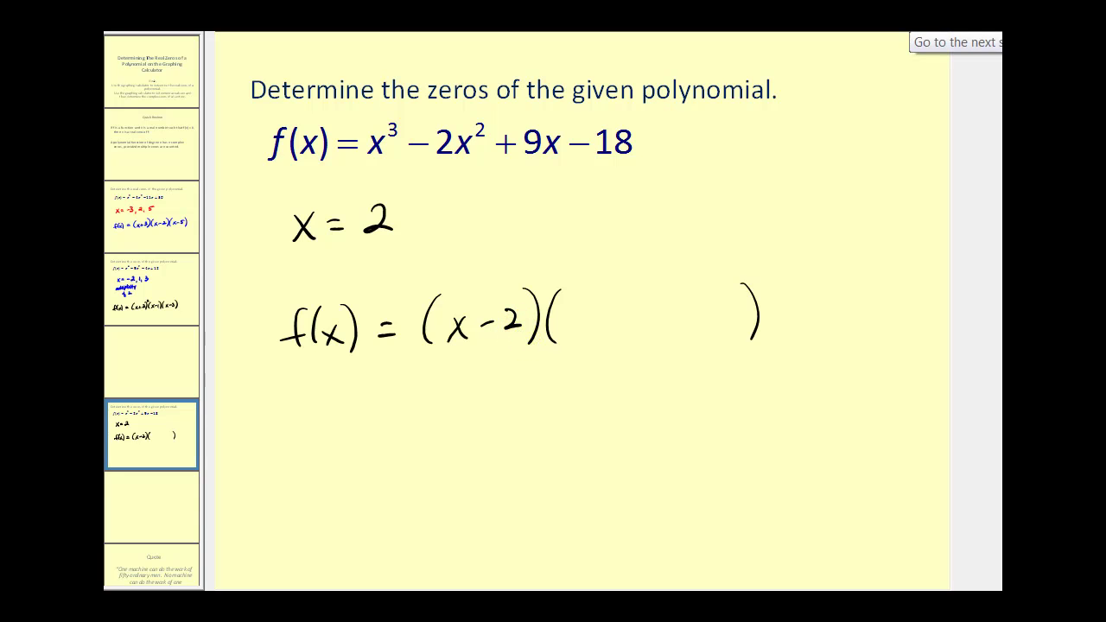
left_click(981, 36)
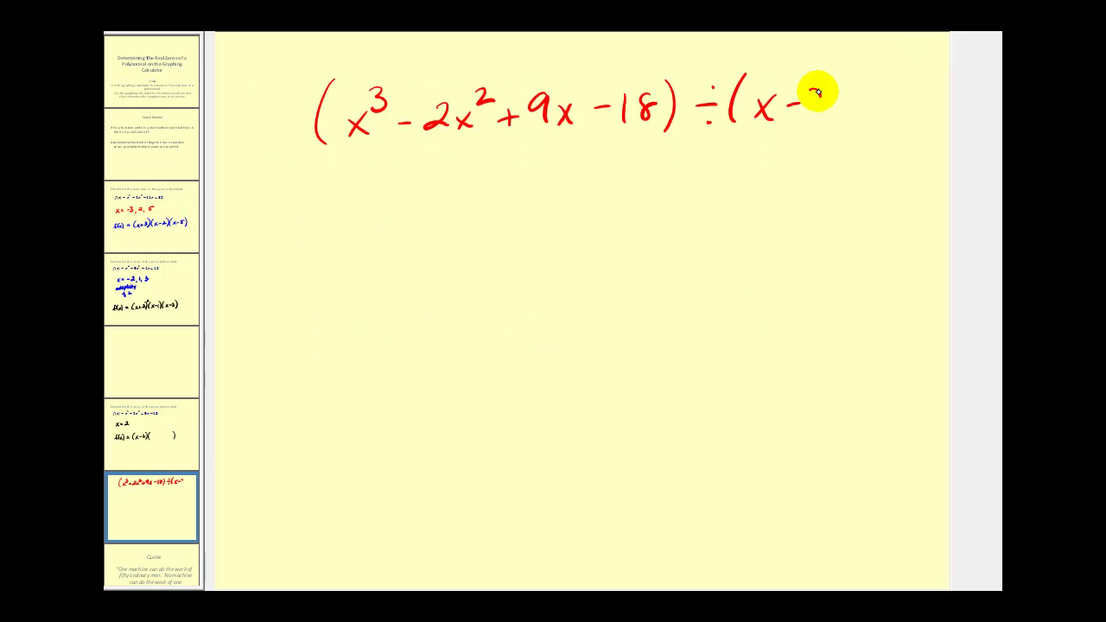
Write the synthetic division setup 2 | 1 −2 9 −18 with a line beneath the coefficients.
left_click_drag(815, 93, 825, 113)
key("ctrl+a")
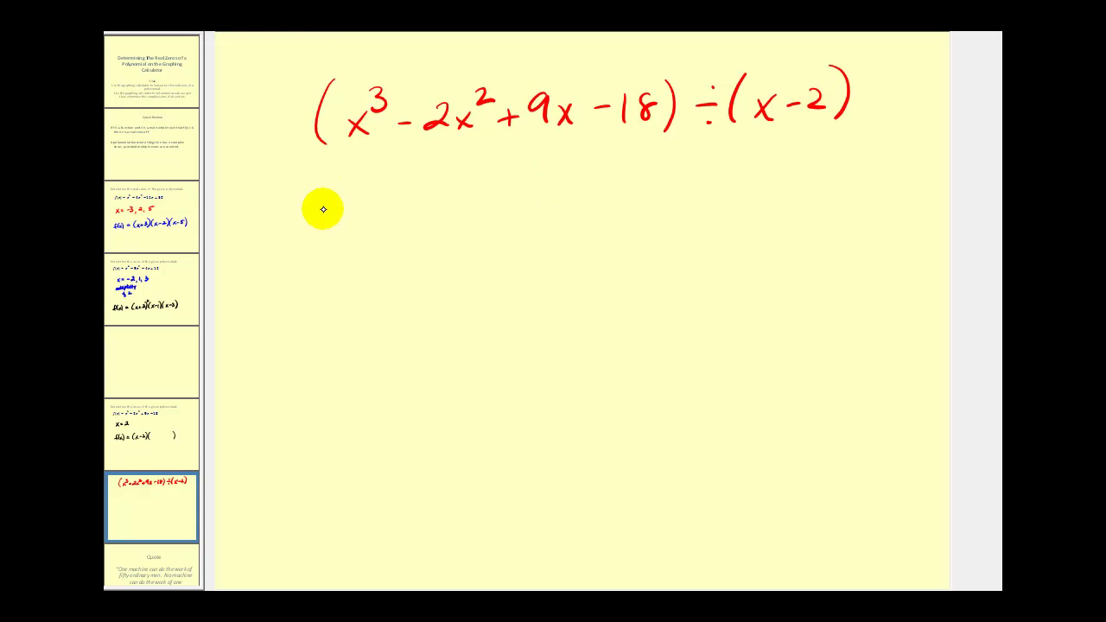
left_click_drag(343, 192, 294, 243)
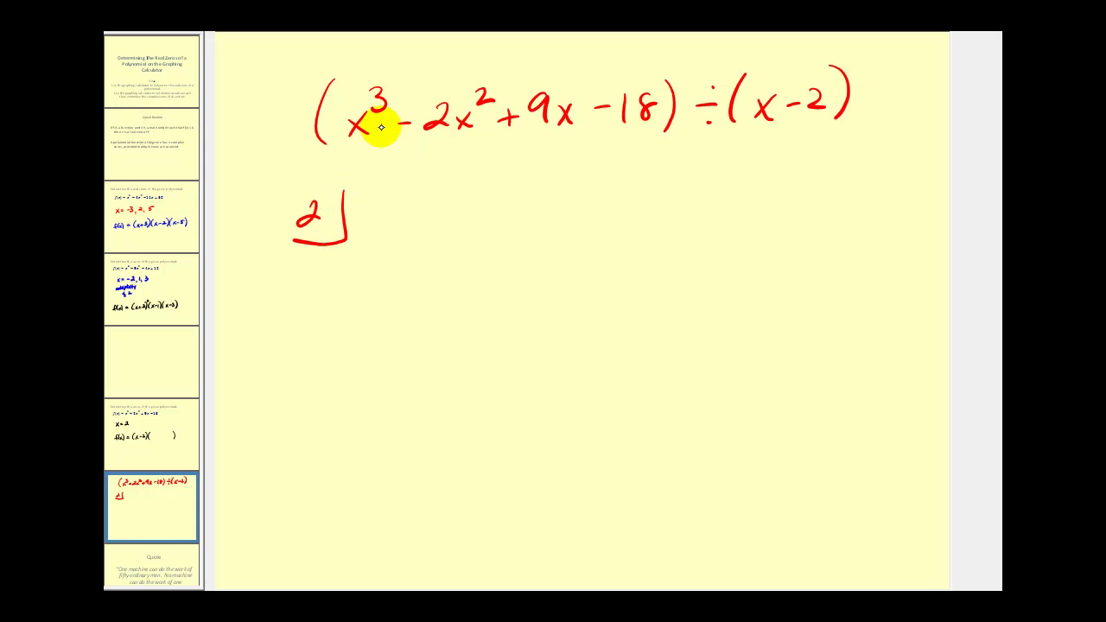
left_click_drag(412, 194, 412, 203)
left_click_drag(492, 207, 557, 214)
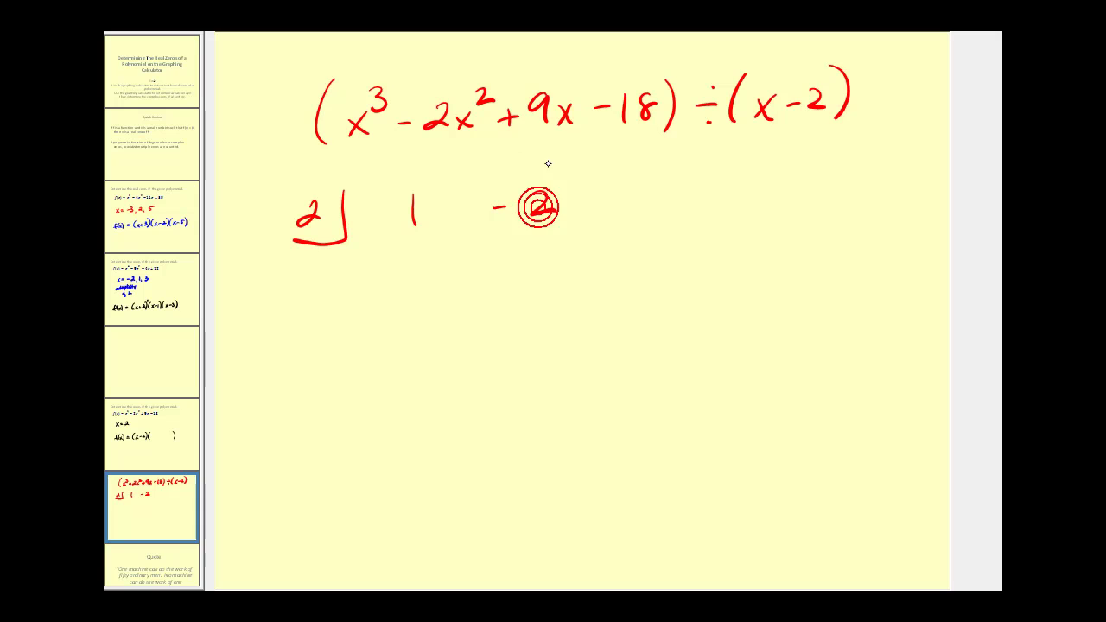
left_click_drag(641, 188, 636, 209)
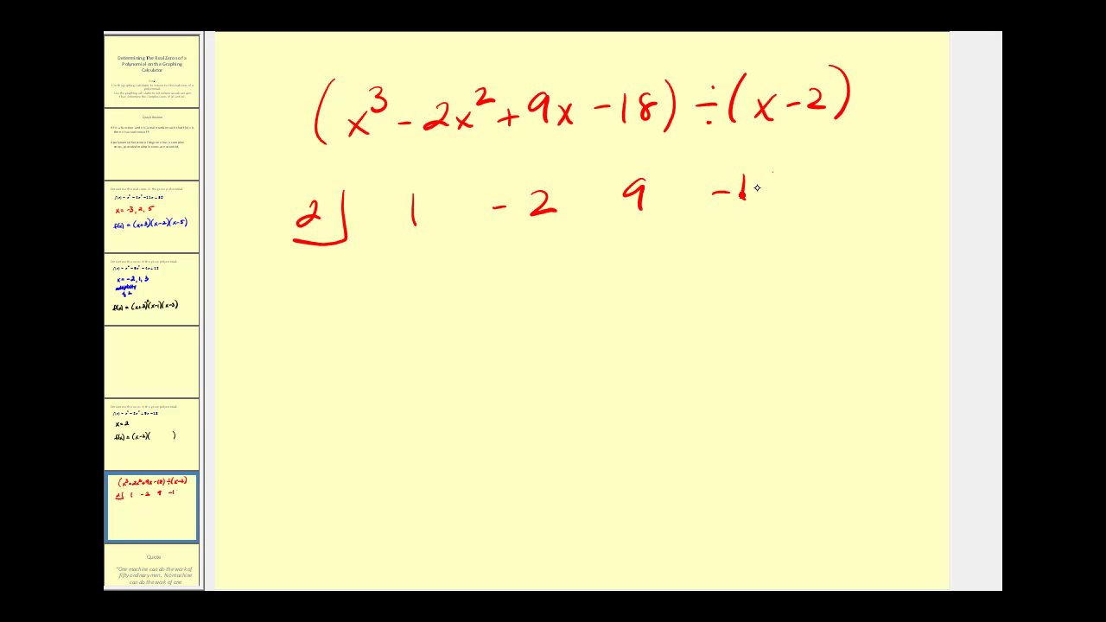
left_click_drag(286, 292, 811, 263)
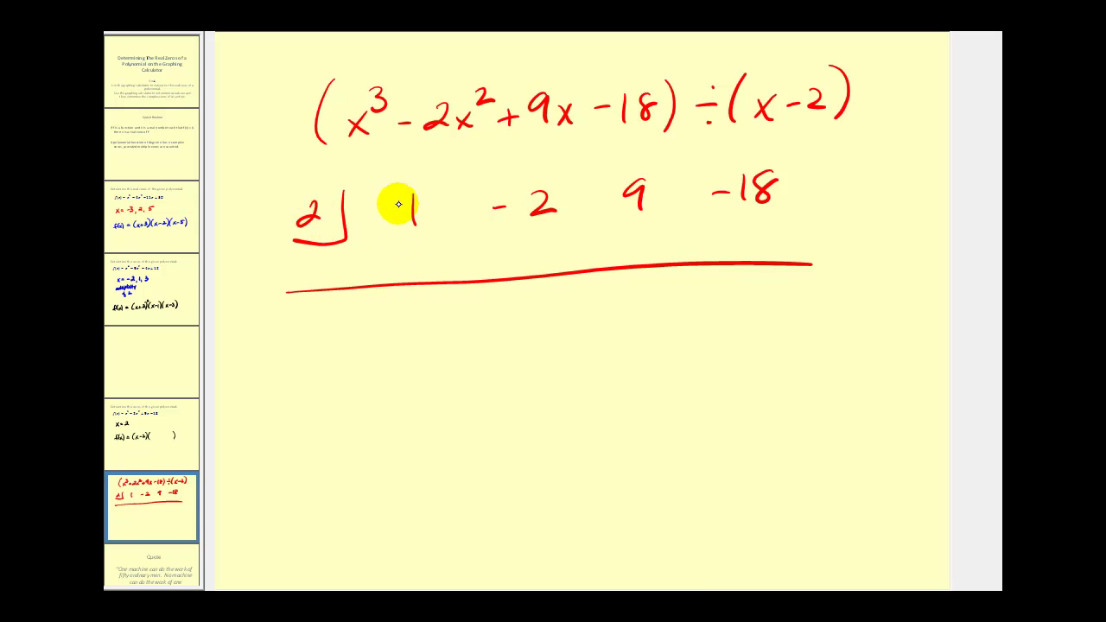
Work the division down to quotient coefficients 1, 0, 9 and remainder 0.
left_click_drag(426, 313, 424, 350)
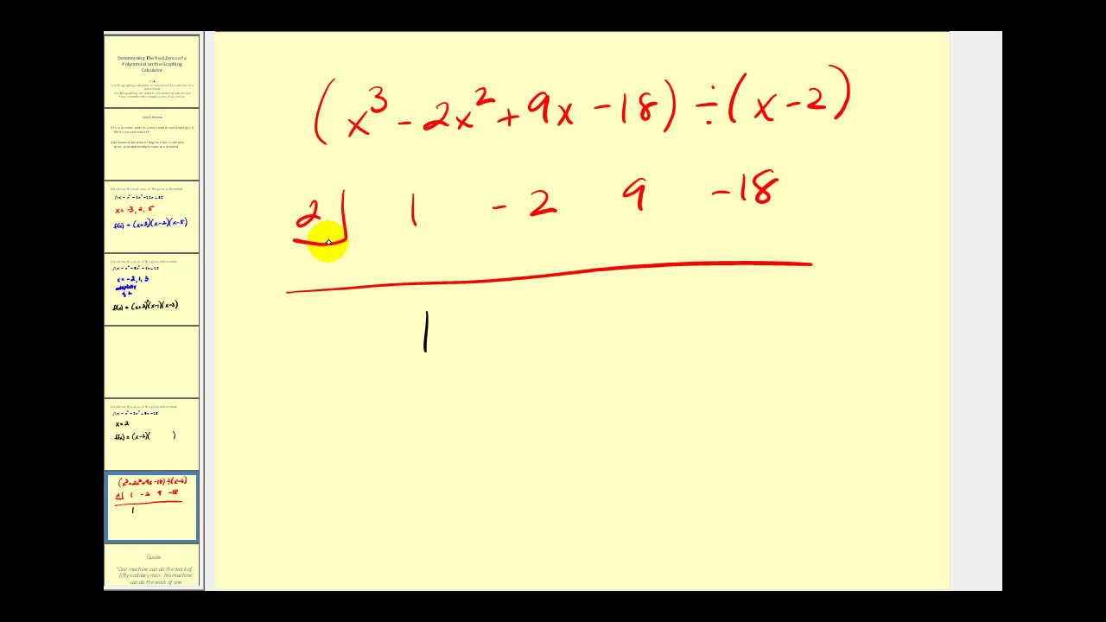
left_click_drag(534, 248, 557, 255)
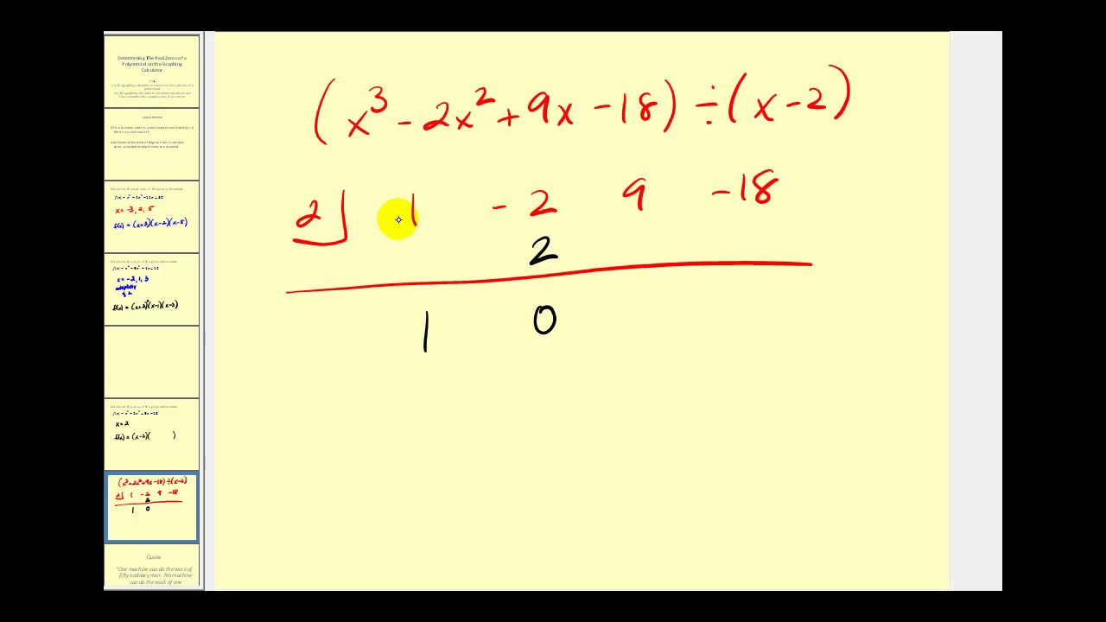
left_click_drag(643, 251, 646, 230)
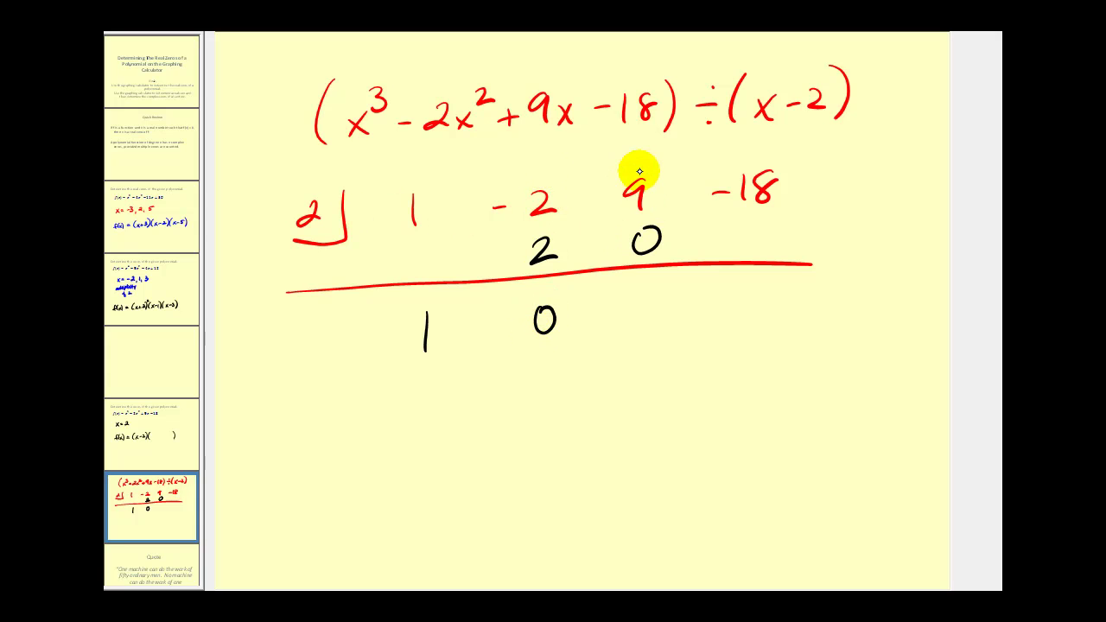
left_click_drag(646, 292, 640, 298)
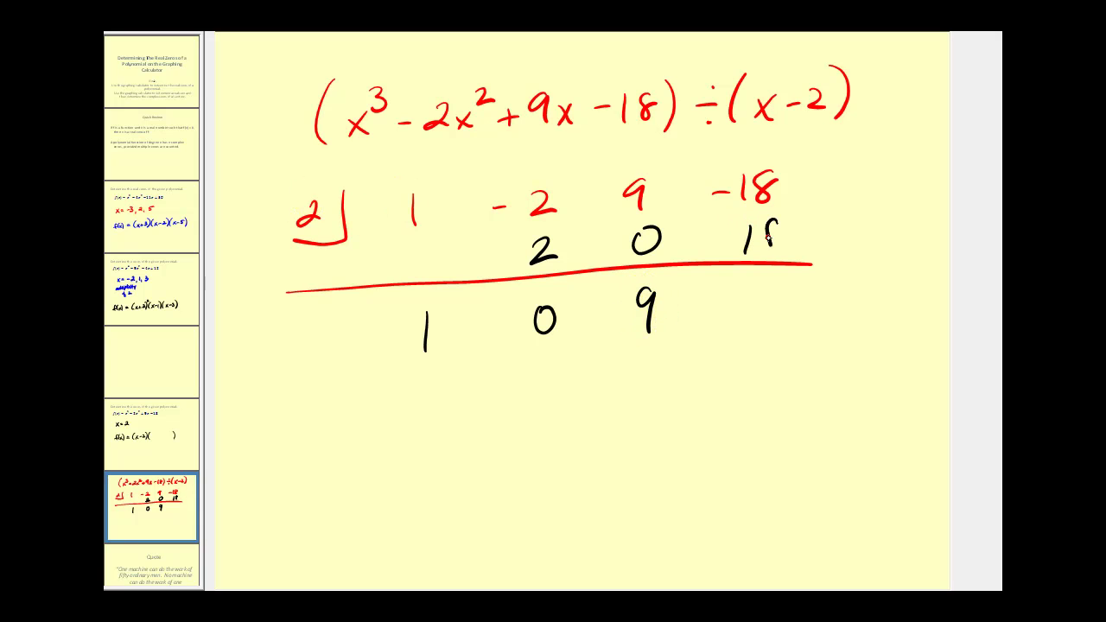
left_click_drag(758, 345, 783, 344)
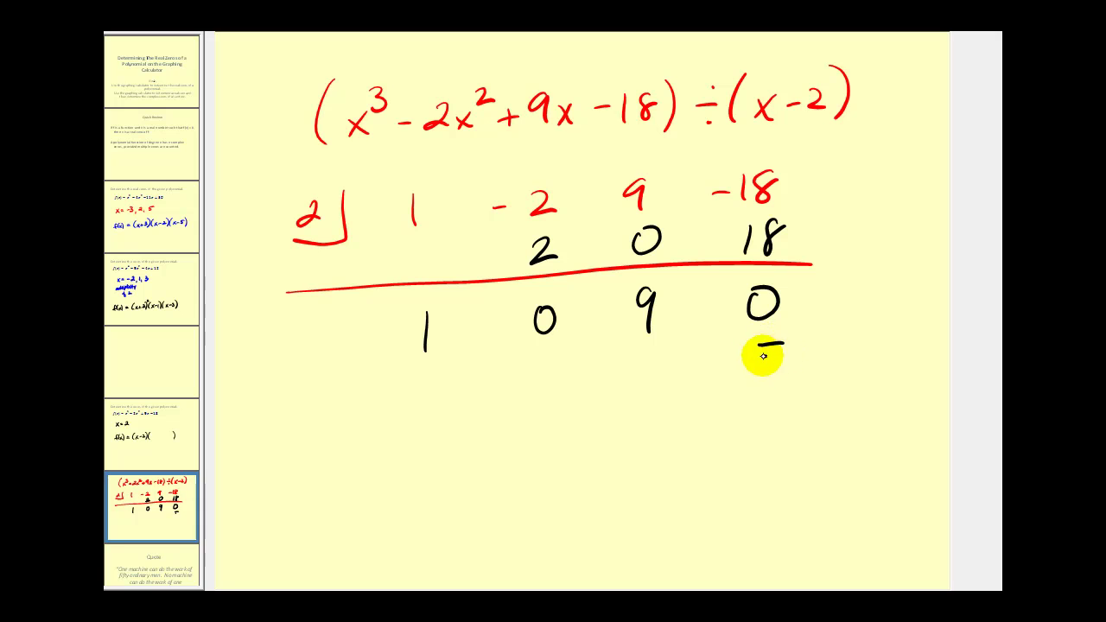